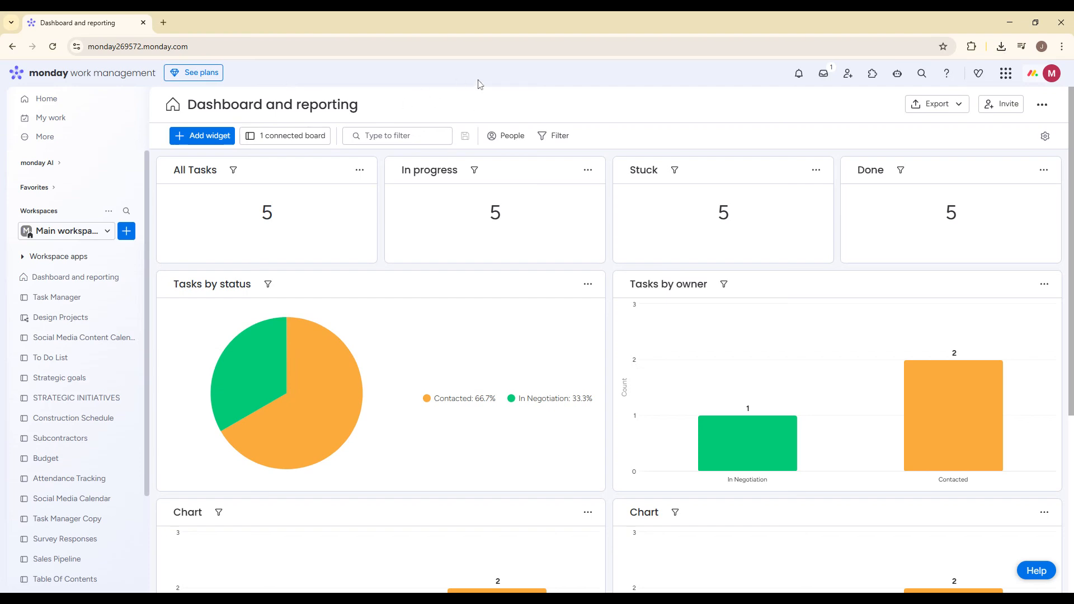
Step: Create a new board named Bug Tracking in the main workspace and dismiss the AI Sidekick
left_click(126, 240)
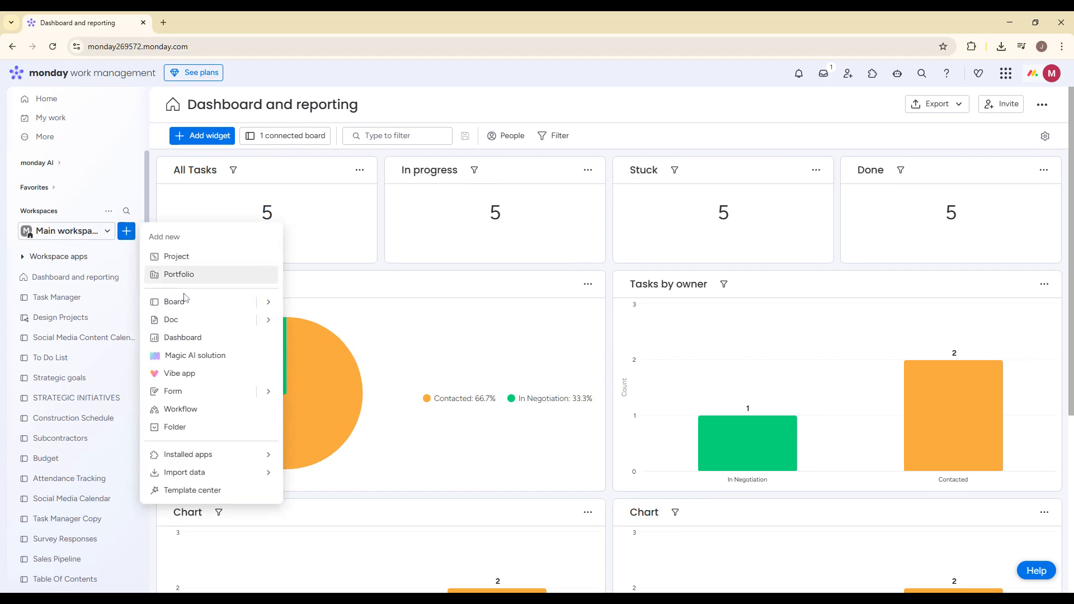
mouse_move(266, 304)
left_click(316, 308)
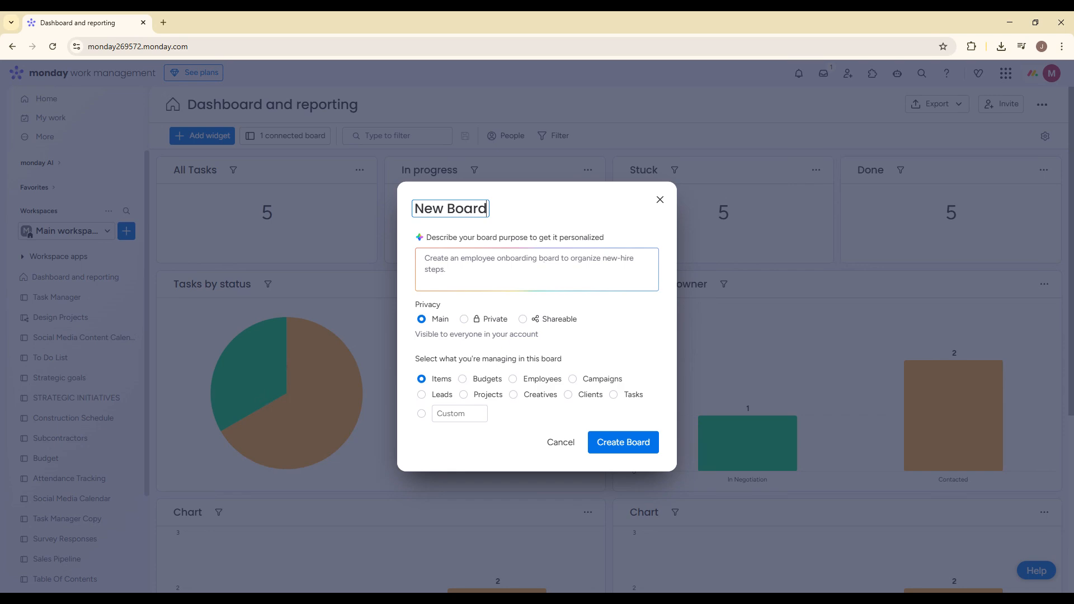
key("ctrl+a")
type("Bu")
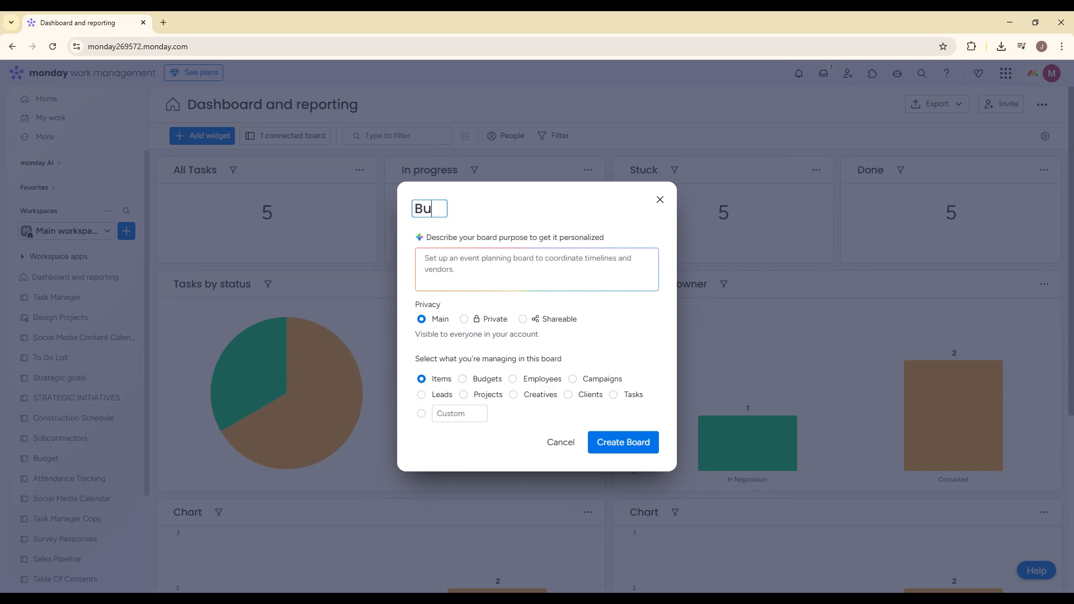
type("g Tracking")
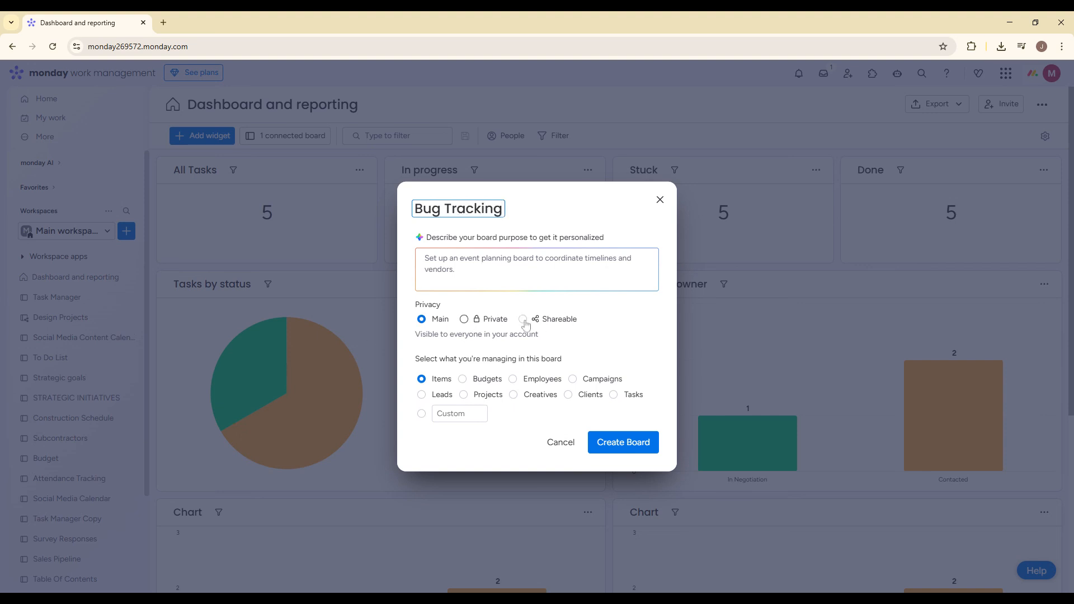
left_click(627, 446)
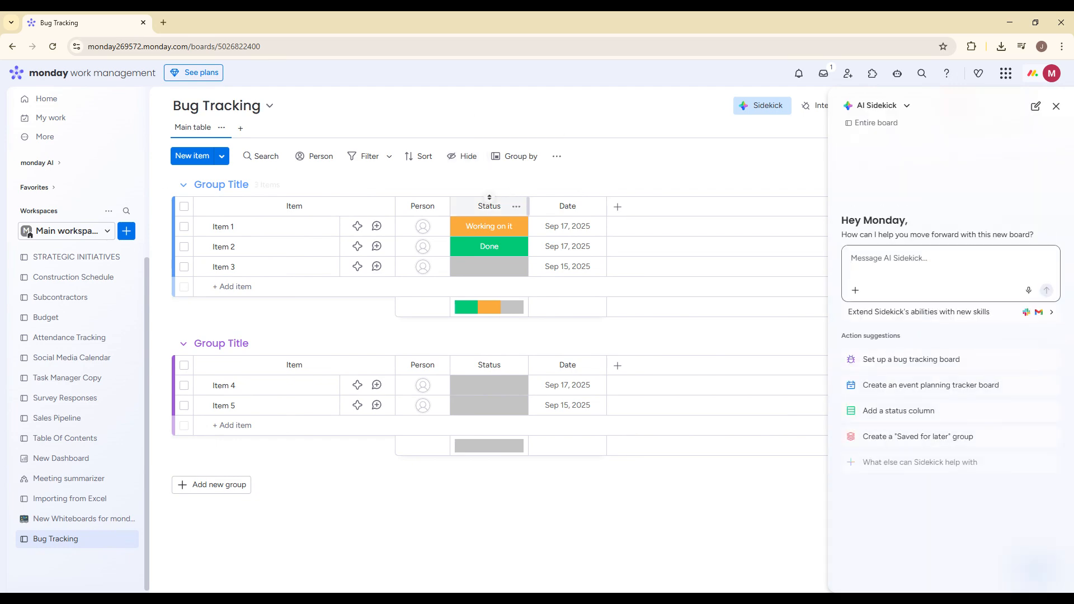
left_click(1056, 106)
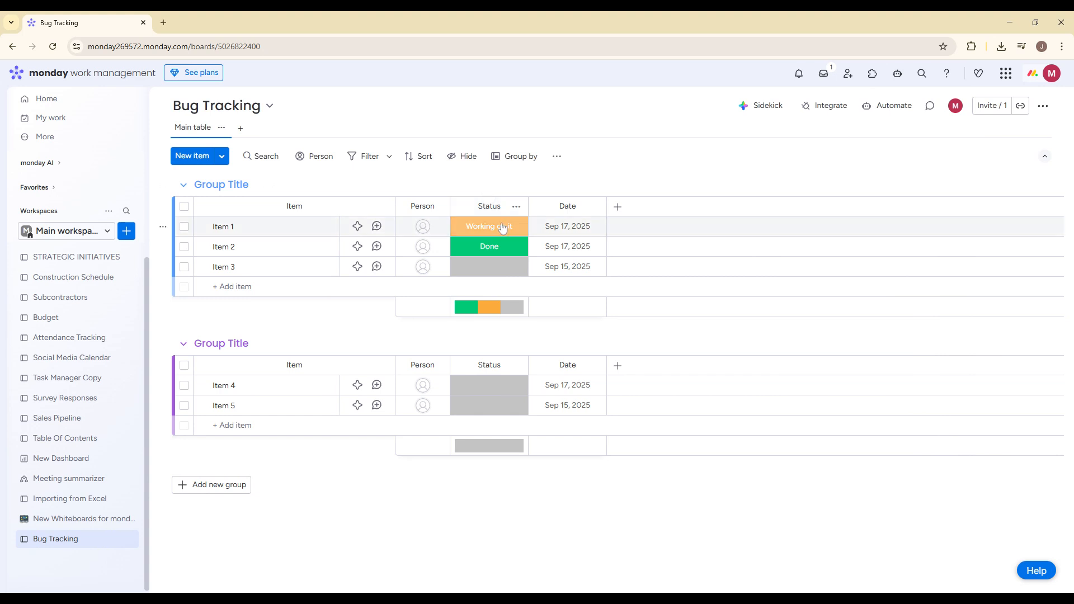
Step: Rename the status labels Working on it, Done and Stuck as In Progress, New and Closed
left_click(506, 228)
left_click(486, 353)
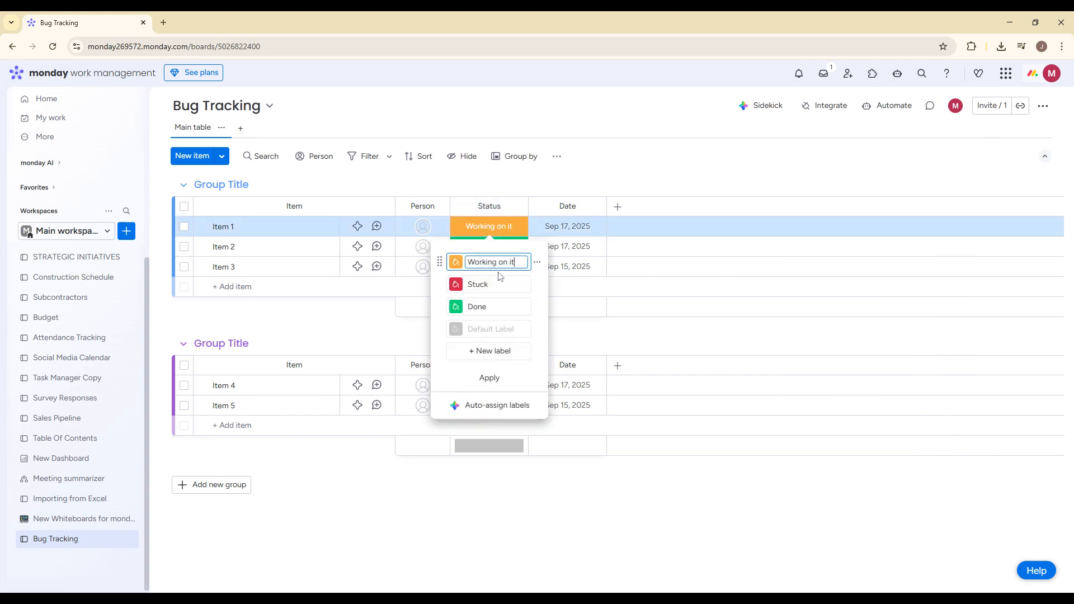
key("BackSpace")
type("In Progress")
double_click(484, 306)
type("New")
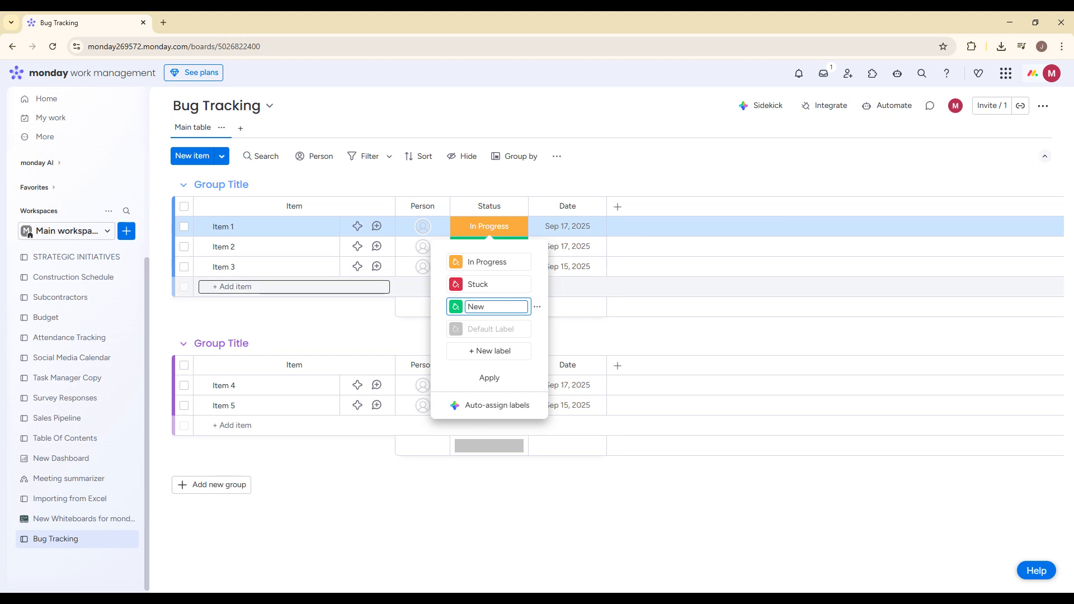
double_click(484, 285)
type("Clos")
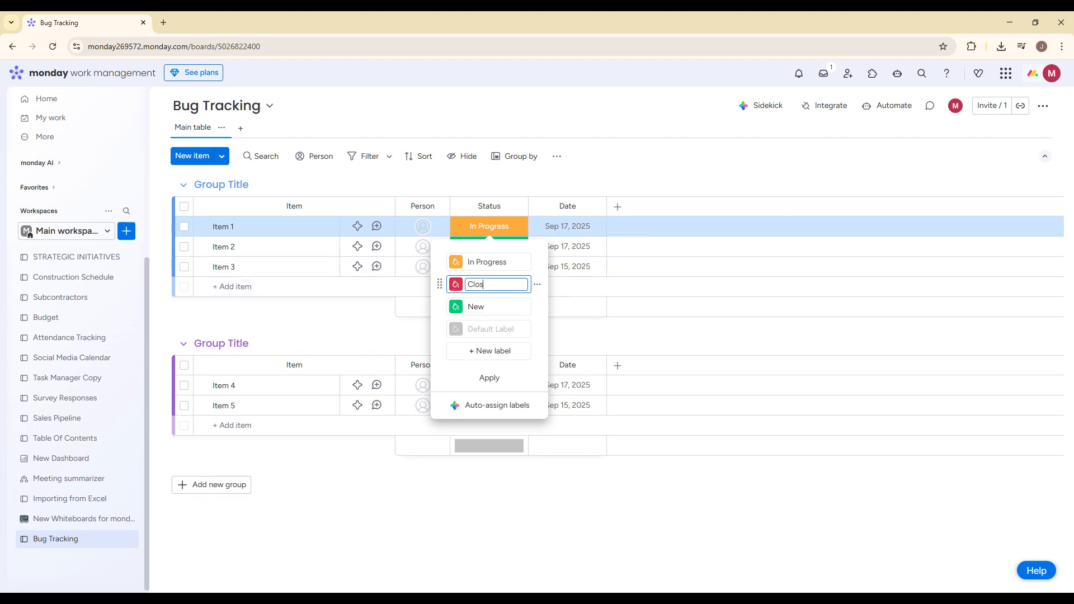
type("ed")
left_click(662, 150)
Step: Add a Priority column and set Item 1 to Low and Item 2 to Medium
left_click(618, 206)
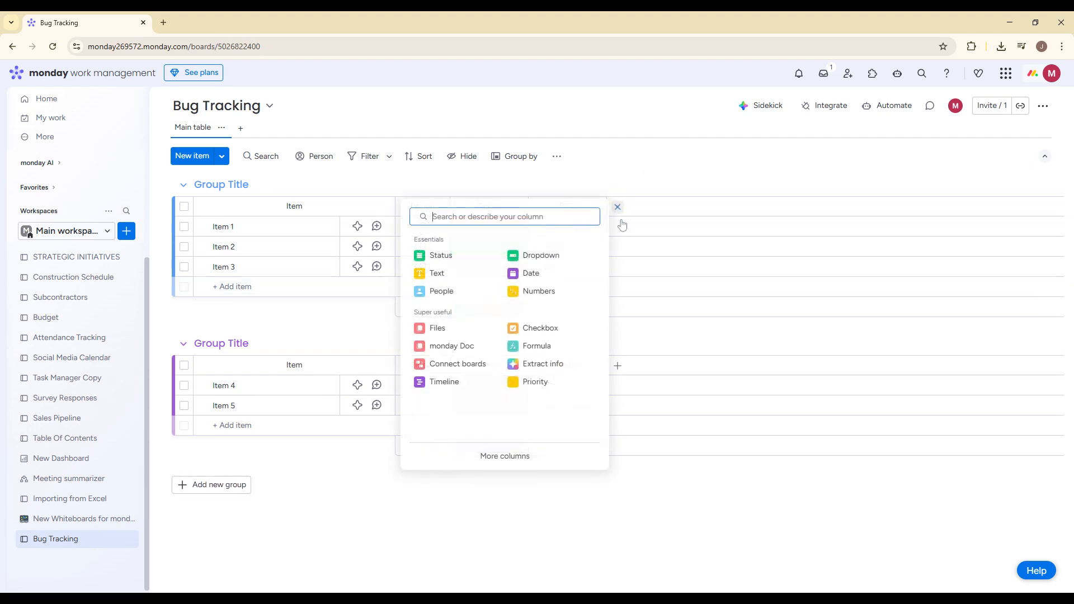
left_click(532, 382)
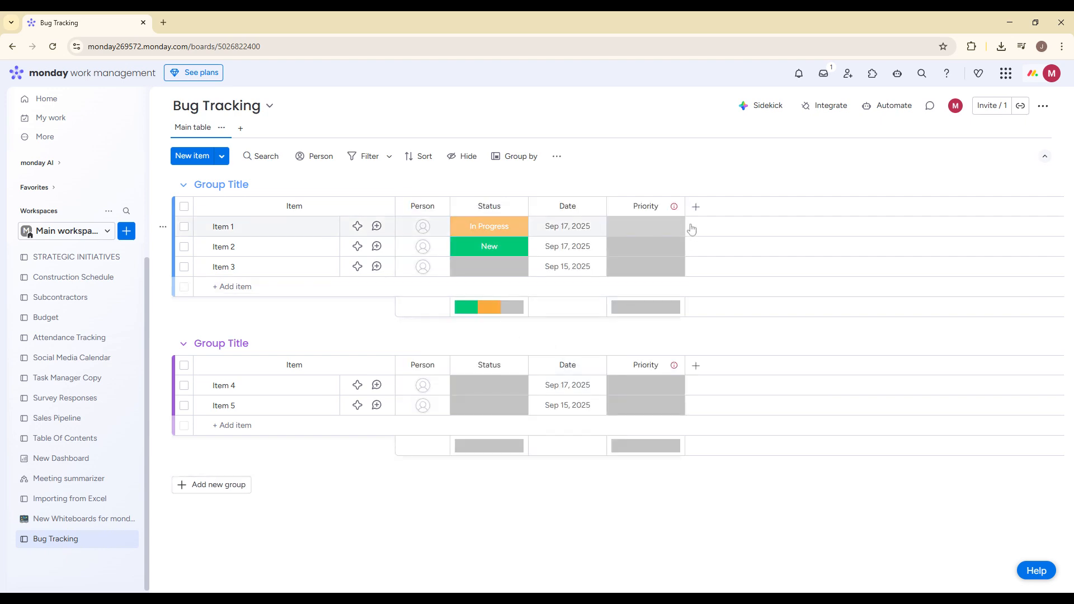
left_click(646, 226)
left_click(646, 329)
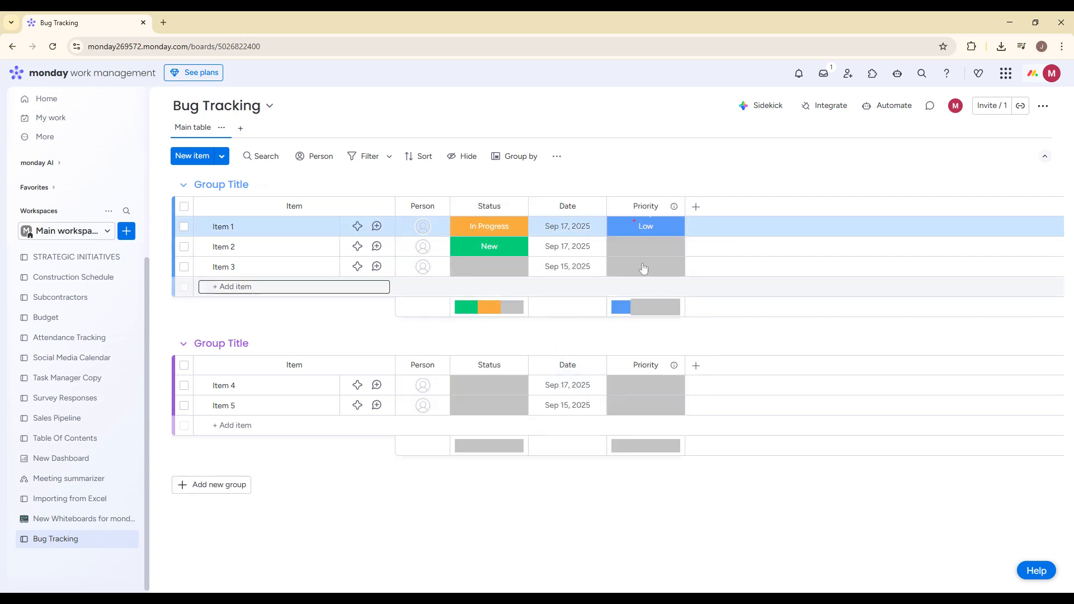
left_click(642, 242)
left_click(638, 327)
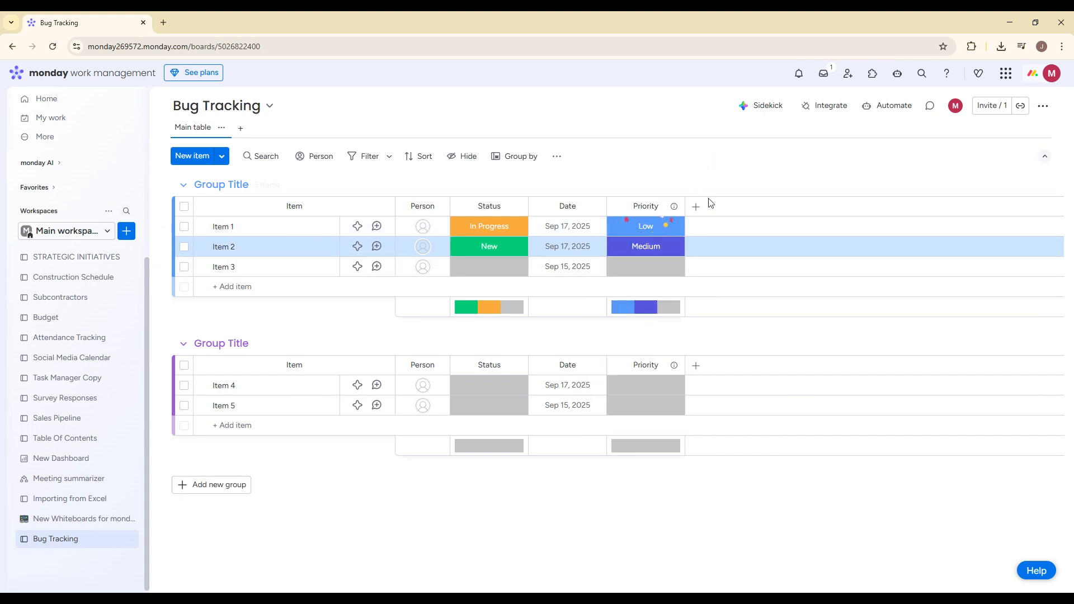
Step: View the people who can be assigned to Item 1 without assigning anyone
left_click(438, 206)
left_click(439, 207)
left_click(423, 226)
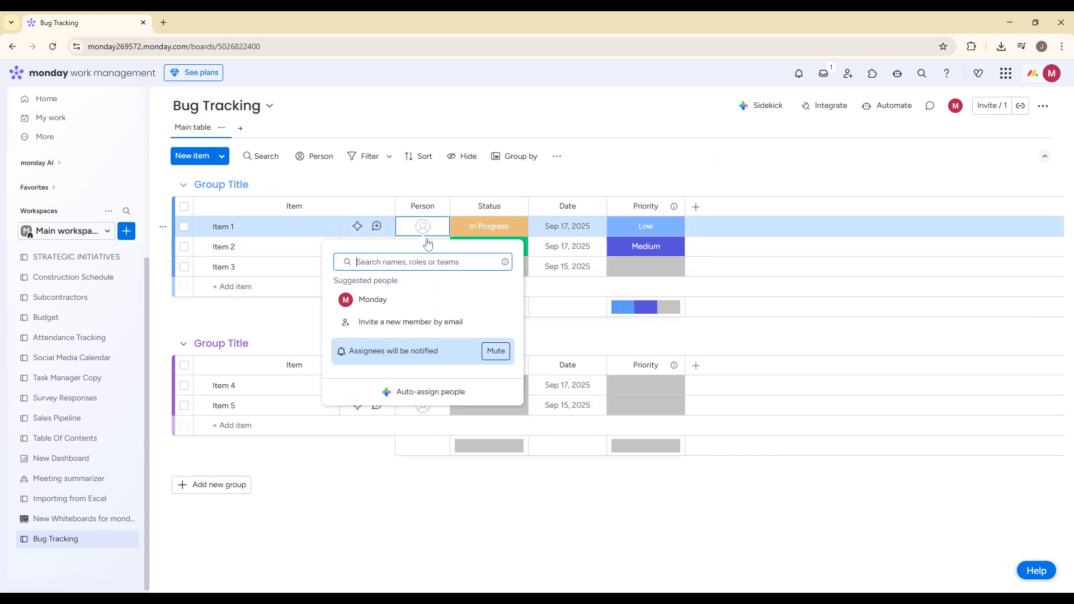
left_click(532, 156)
left_click(532, 156)
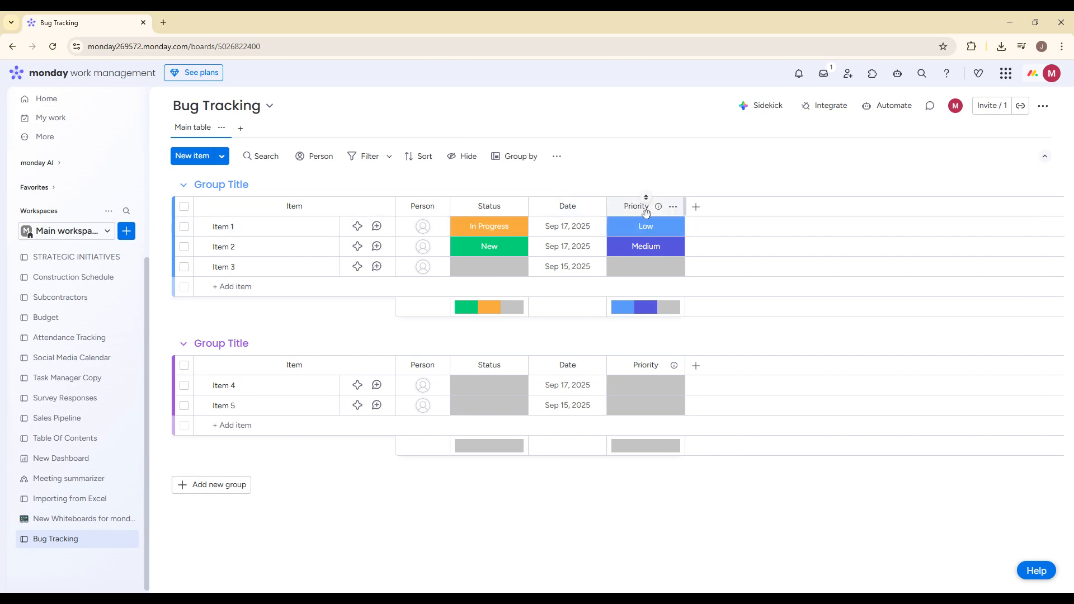
Step: Move the Priority column directly after Status and rename the Date column as Reported Date
left_click_drag(644, 215, 568, 207)
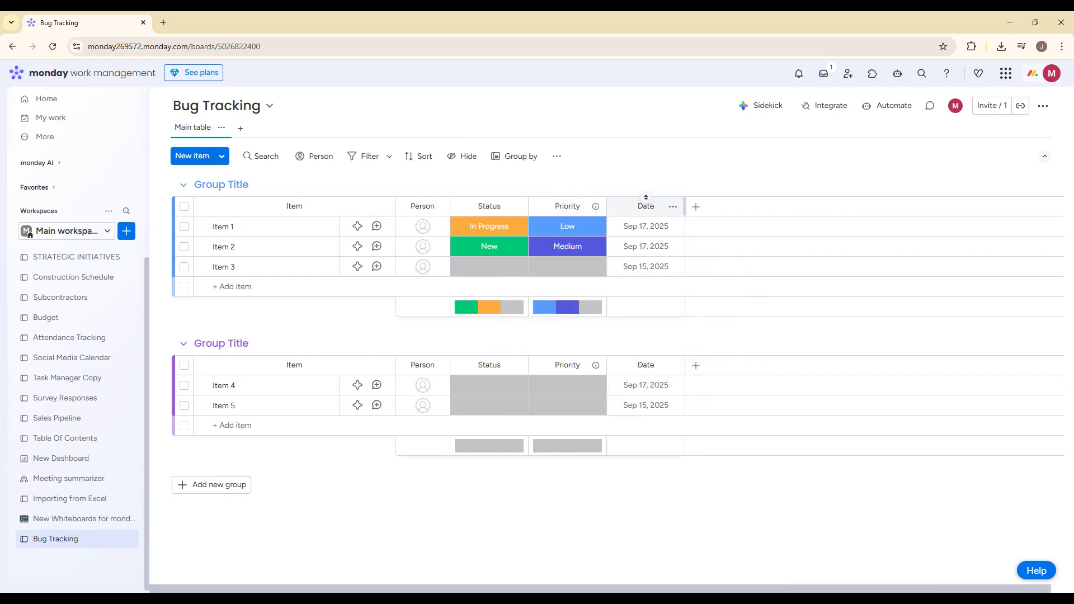
left_click(646, 206)
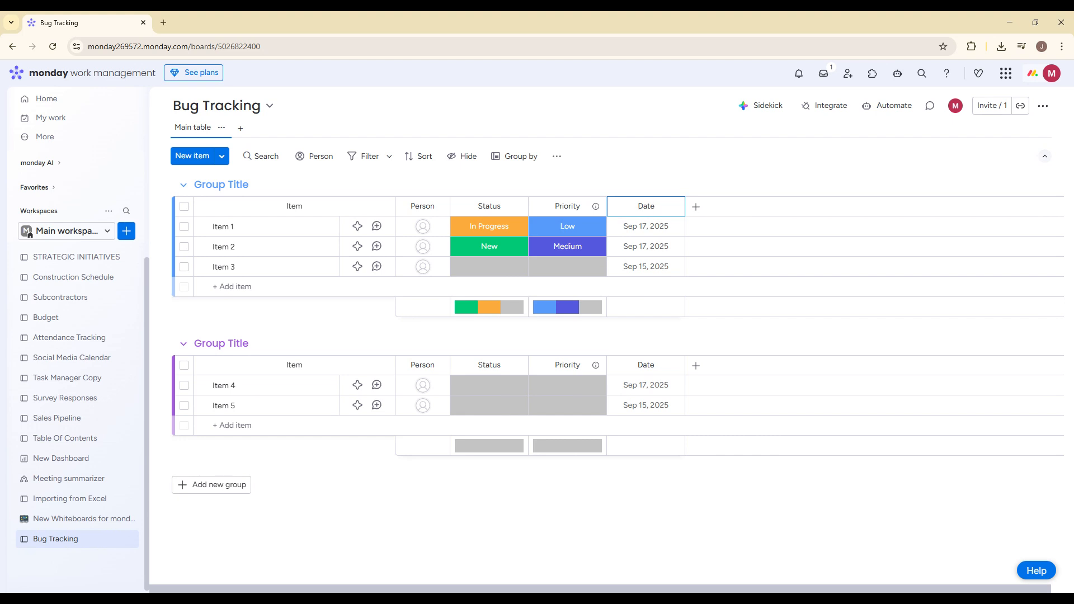
key("Home")
type("Reported")
key("Return")
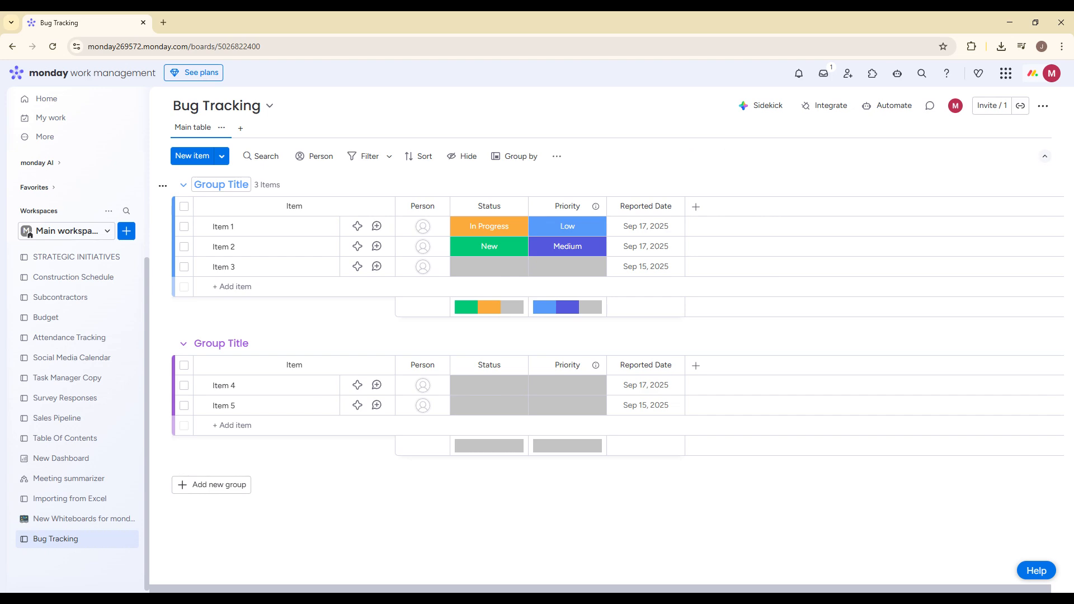
Step: Rename the first group as New Bugs
left_click(221, 185)
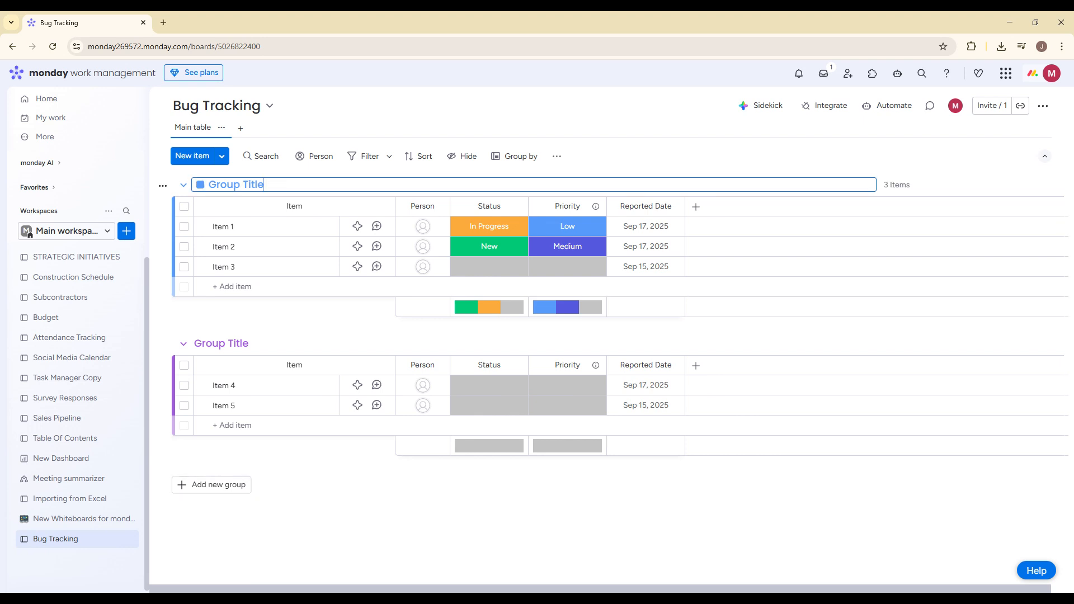
key("ctrl+a")
type("Ne")
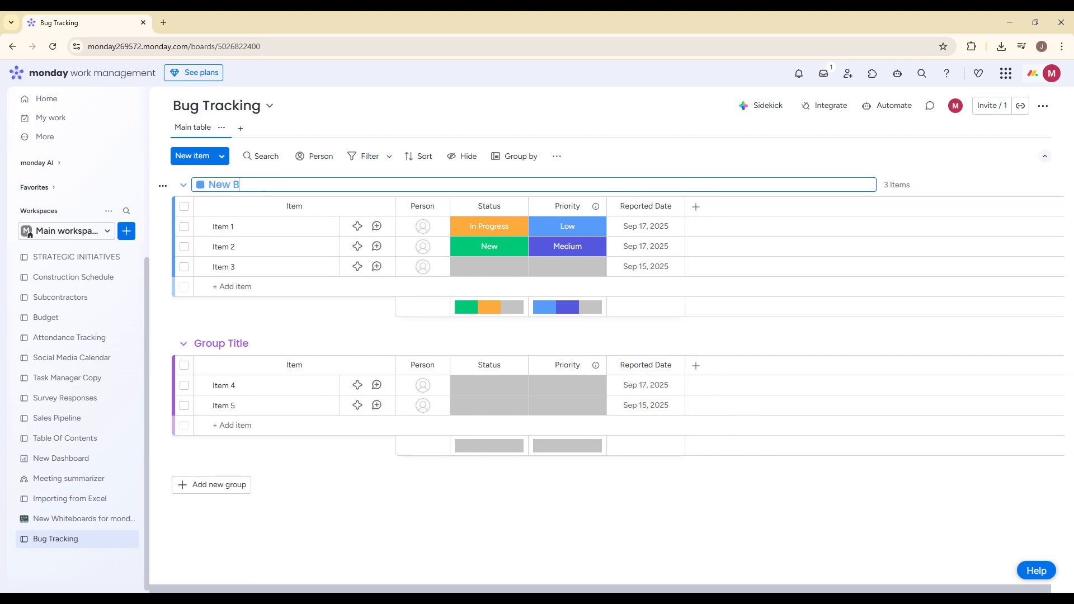
type("w Buyg")
key("BackSpace")
key("BackSpace")
type("gs")
Step: Rename the second group as In Review
left_click(242, 344)
key("ctrl+a")
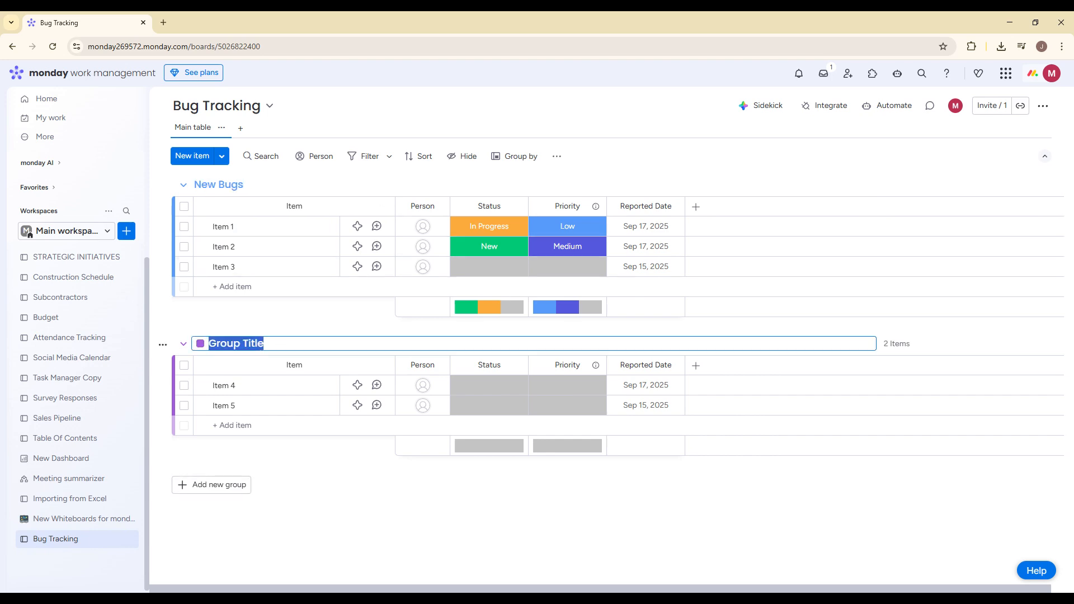
key("BackSpace")
type("In Rev")
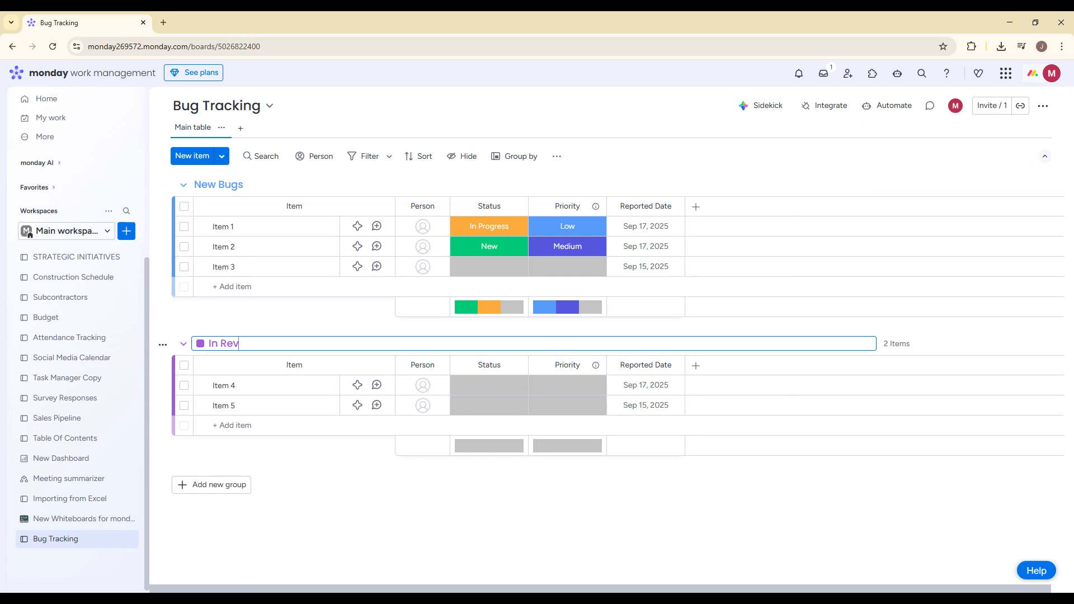
type("iew")
left_click(362, 469)
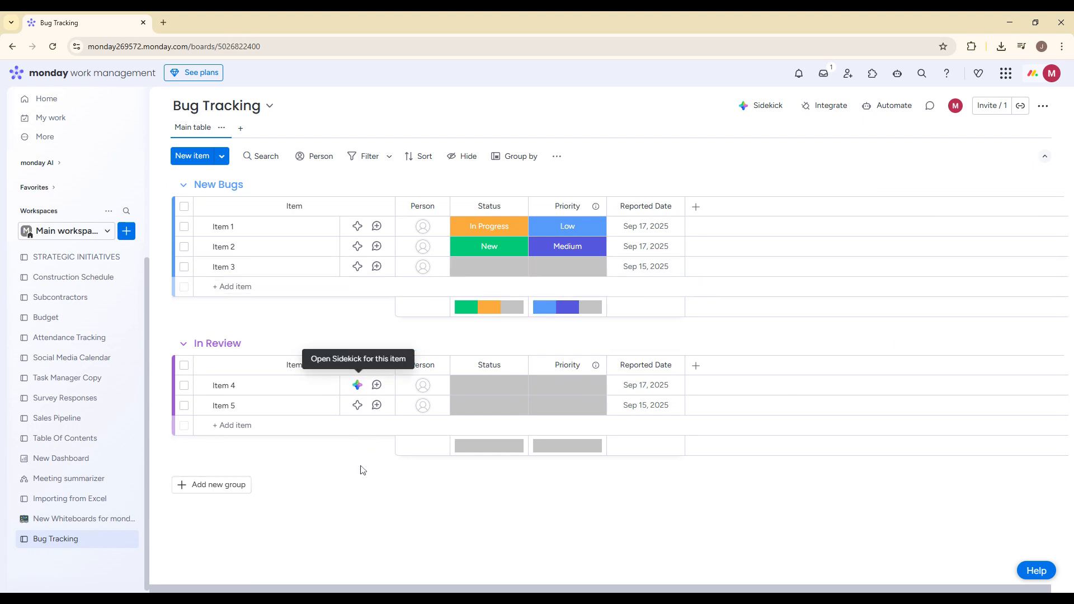
Step: Add a third group named Closed to the board
left_click(226, 487)
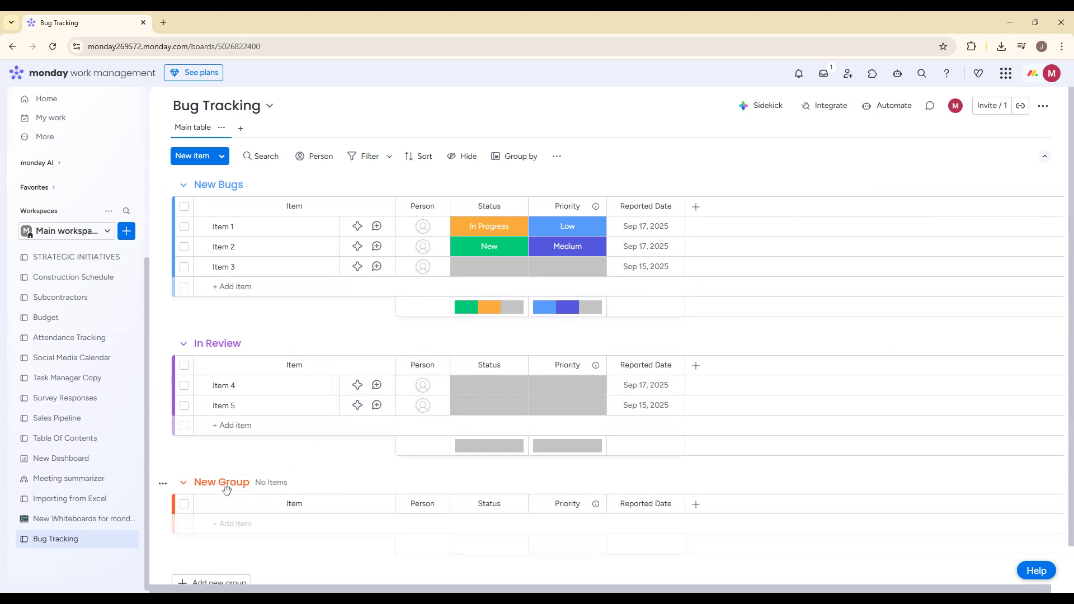
left_click(227, 487)
type("Closed")
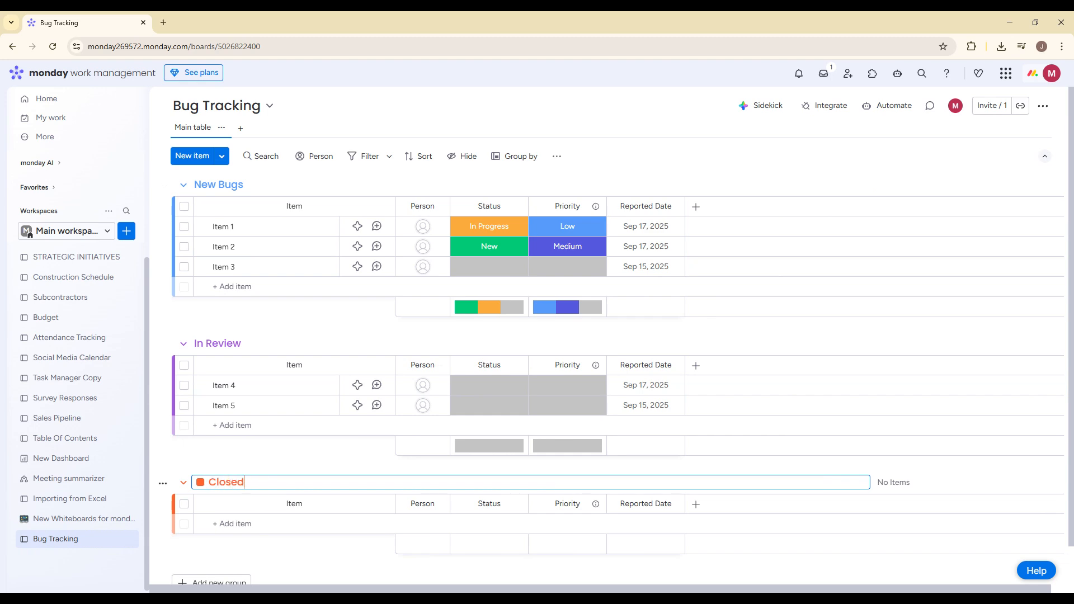
key("Return")
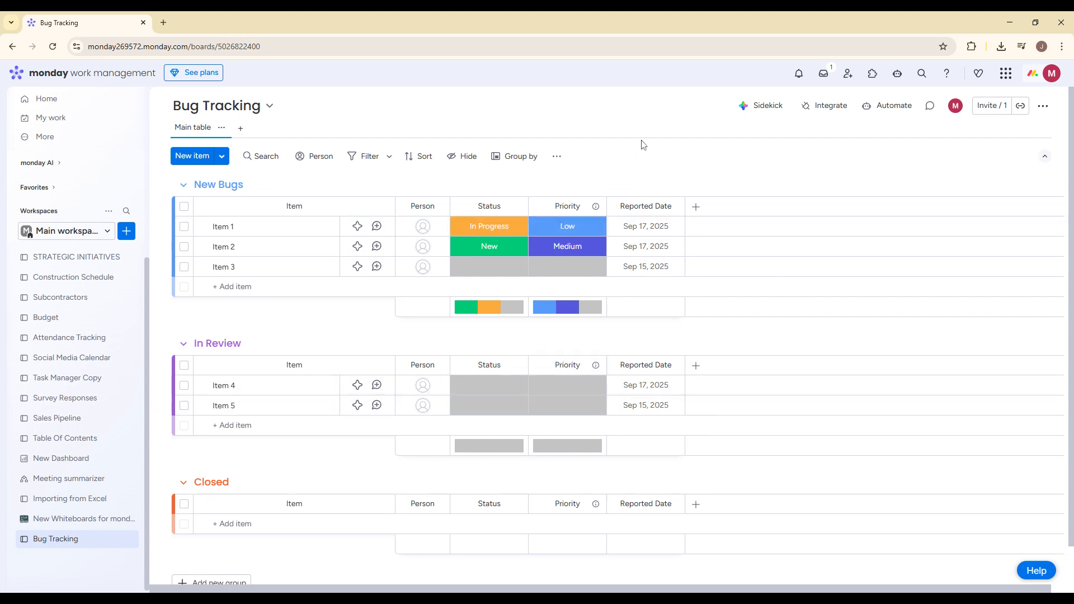
Step: Search the board's automation templates for 'status' and start the one that notifies someone when a status changes to something
left_click(884, 110)
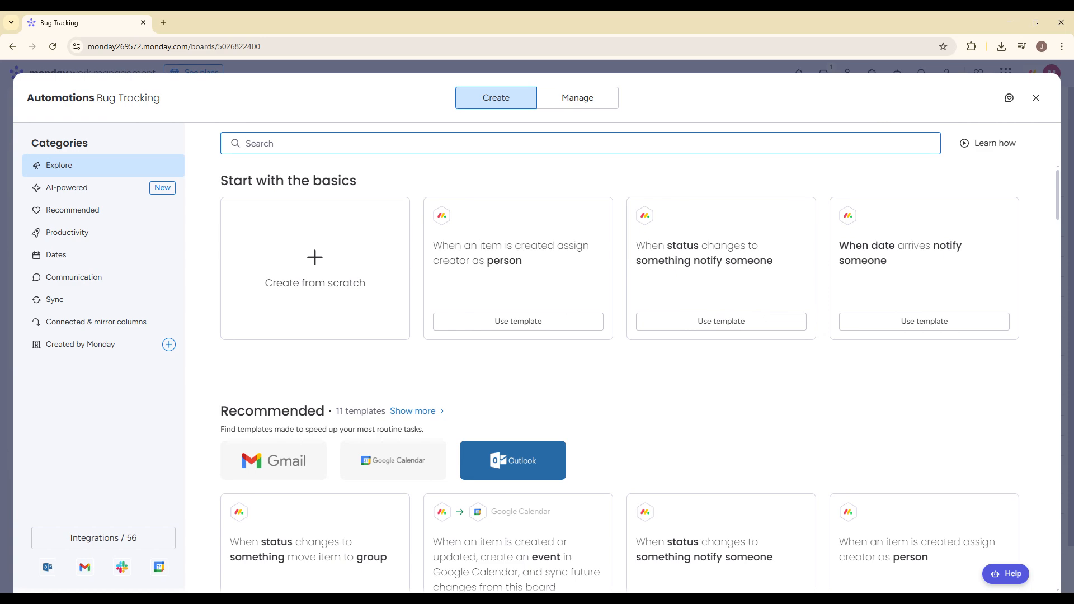
type("status")
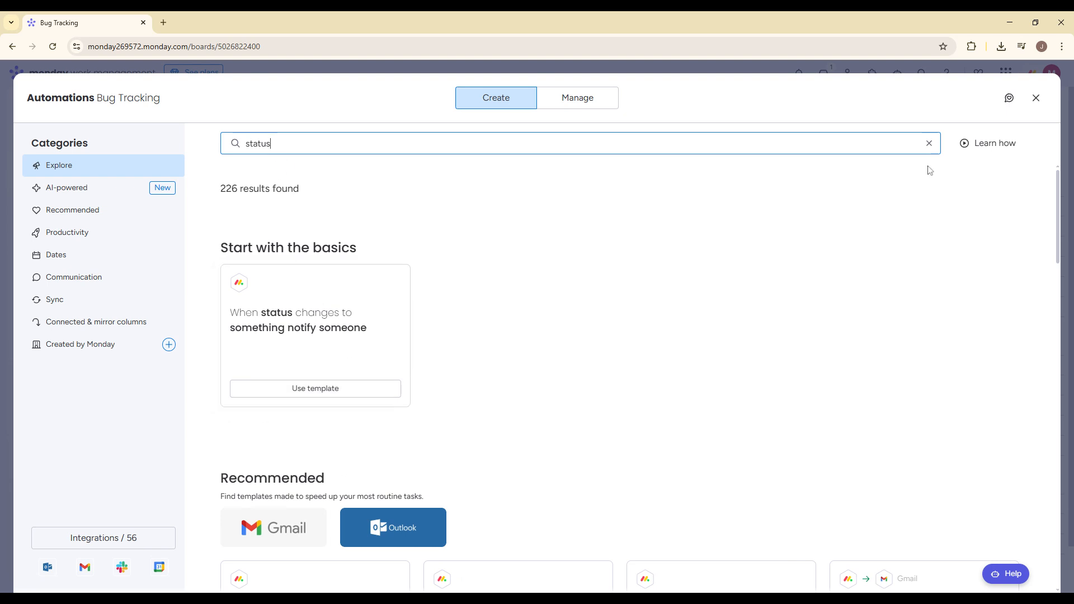
left_click(929, 143)
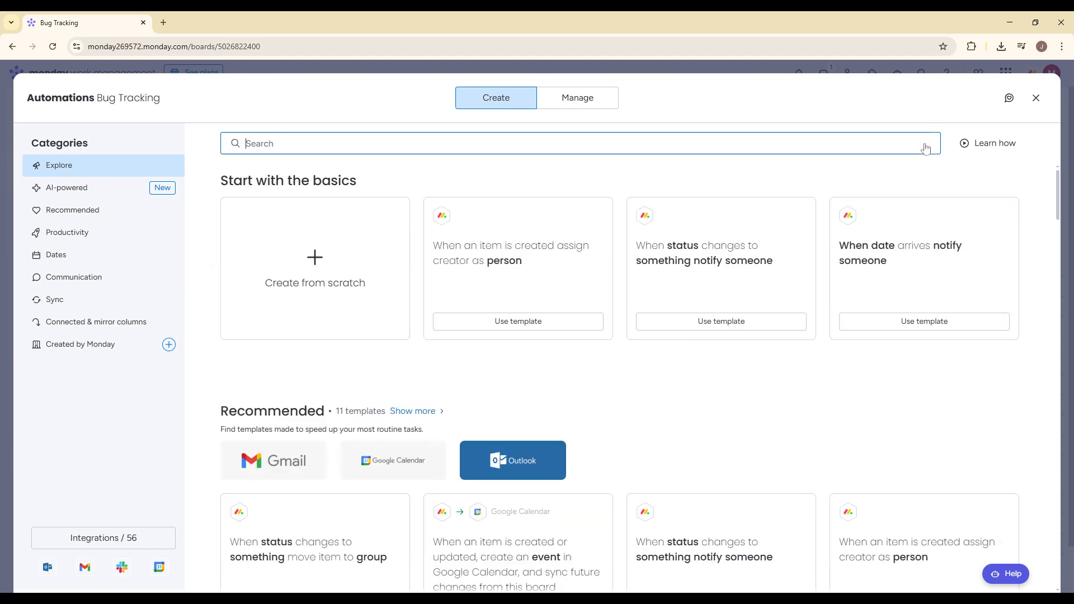
left_click(724, 329)
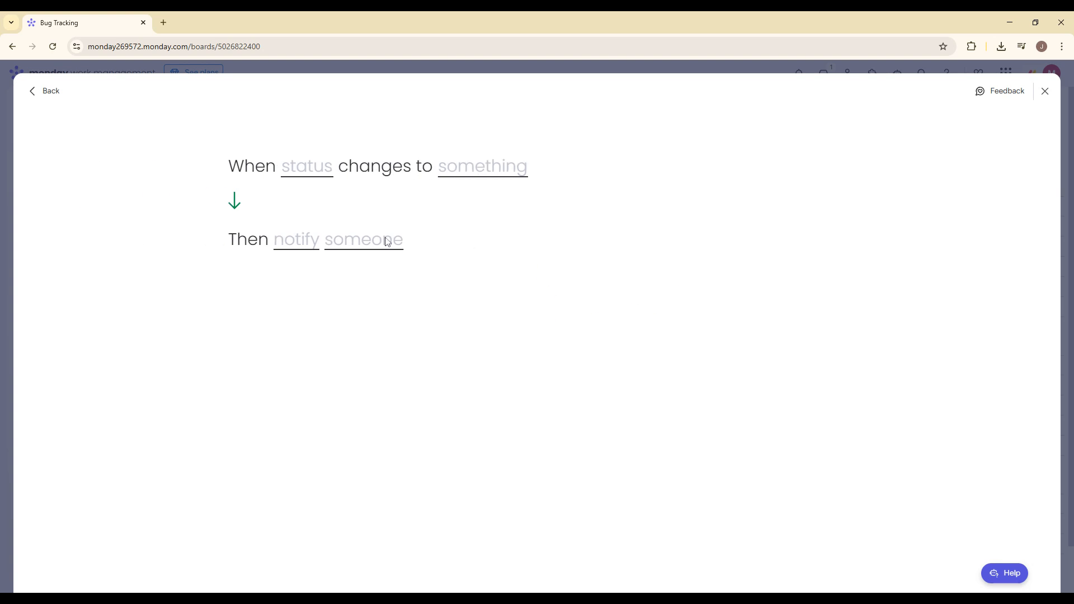
Step: Set the automation's notification text to the item's name and its recipient to the Monday account user
left_click(323, 181)
left_click(478, 179)
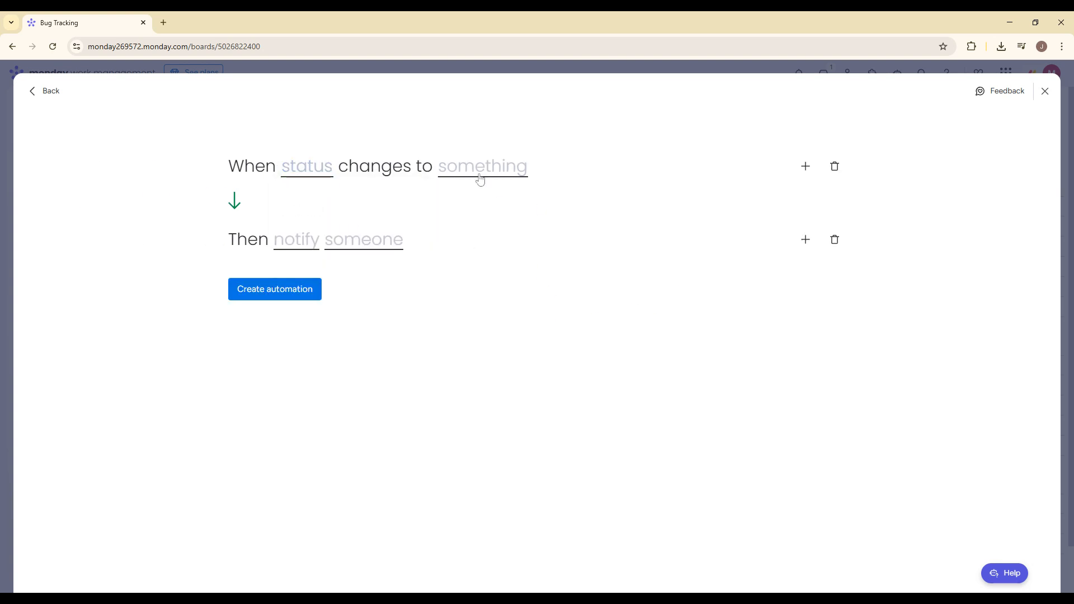
left_click(294, 248)
left_click(307, 414)
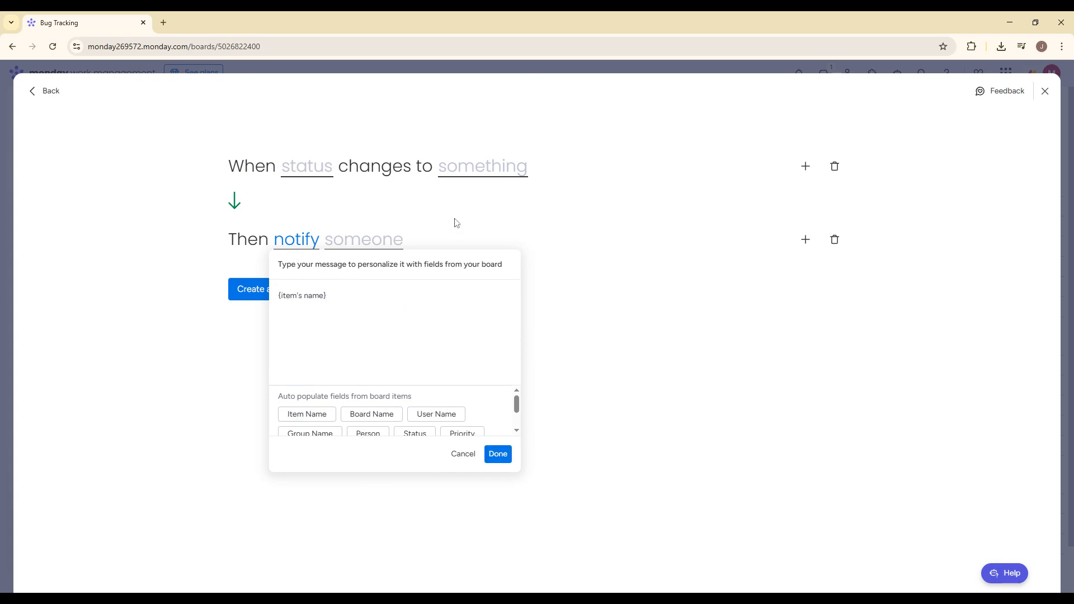
left_click(377, 239)
left_click(360, 281)
left_click(470, 180)
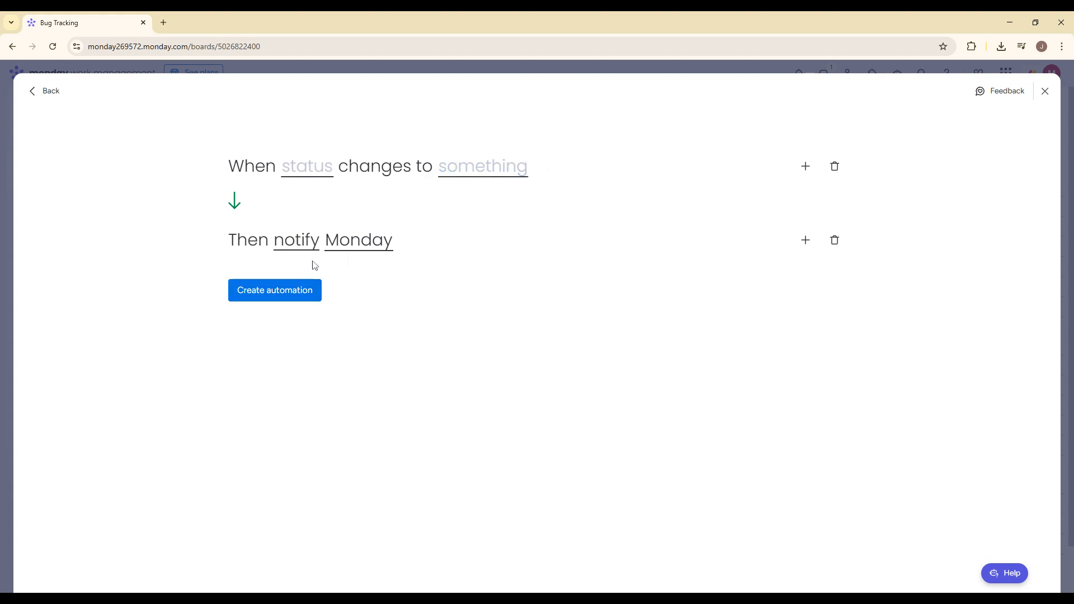
Step: Set the trigger to Status changing to In Progress, create the automation and return to the board
left_click(308, 167)
left_click(320, 211)
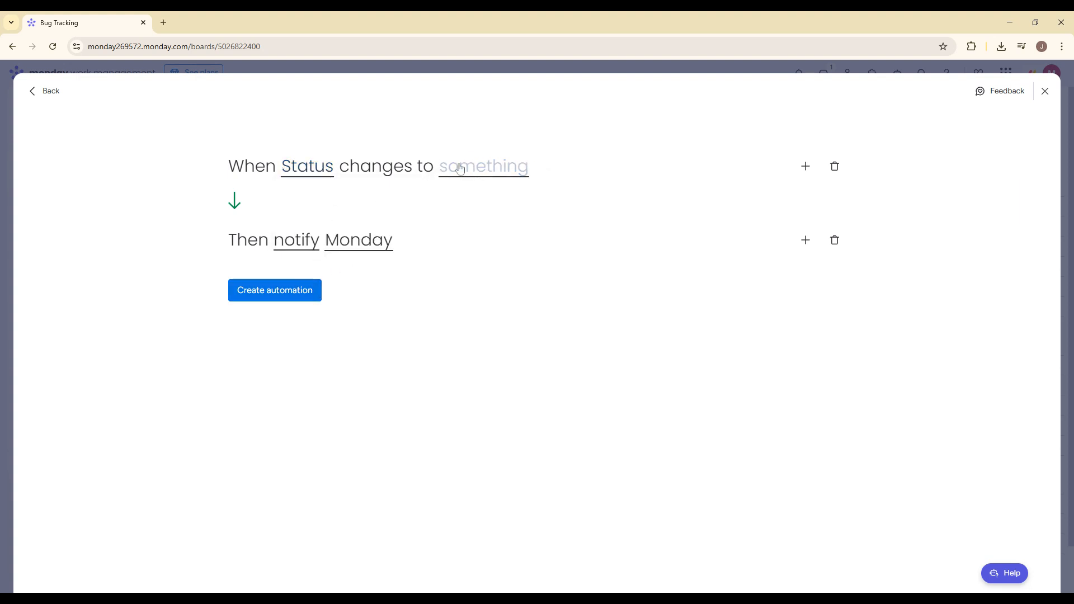
left_click(459, 168)
left_click(479, 237)
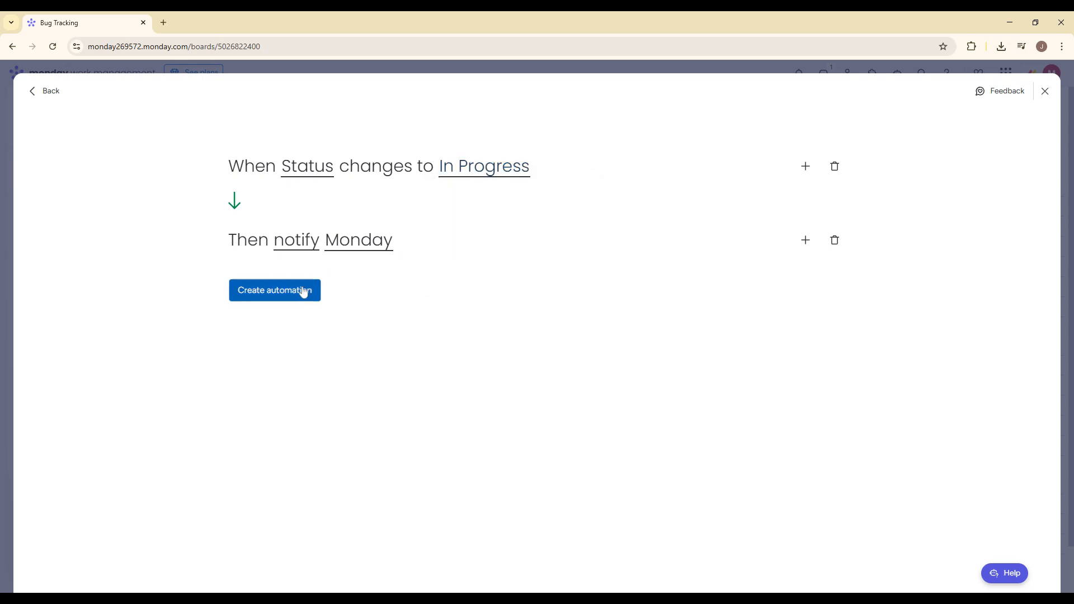
left_click(305, 290)
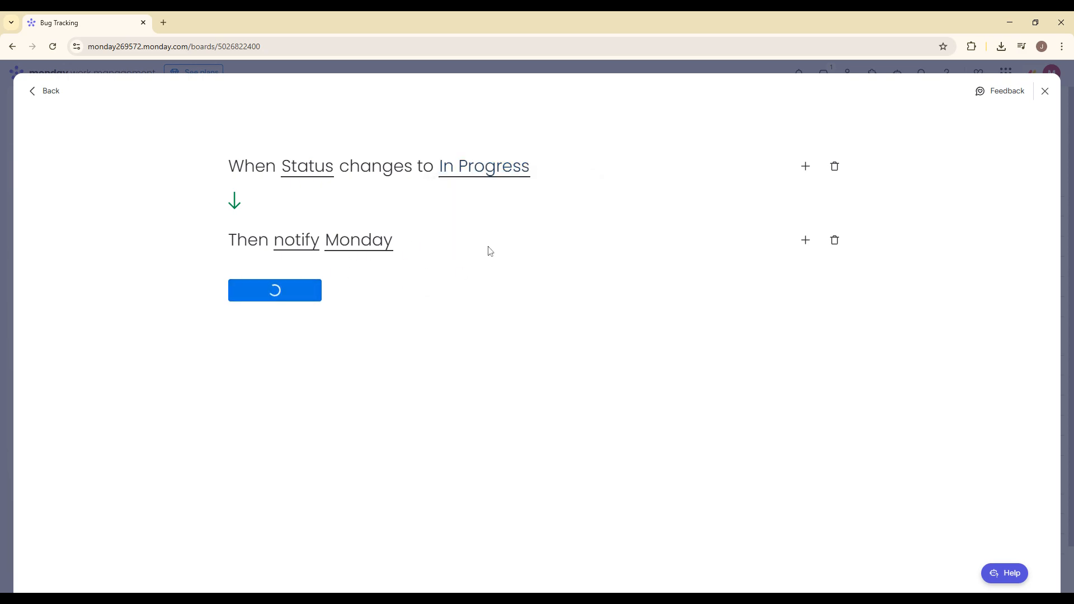
left_click(1038, 99)
Step: Add a Kanban view to the Bug Tracking board
left_click(240, 128)
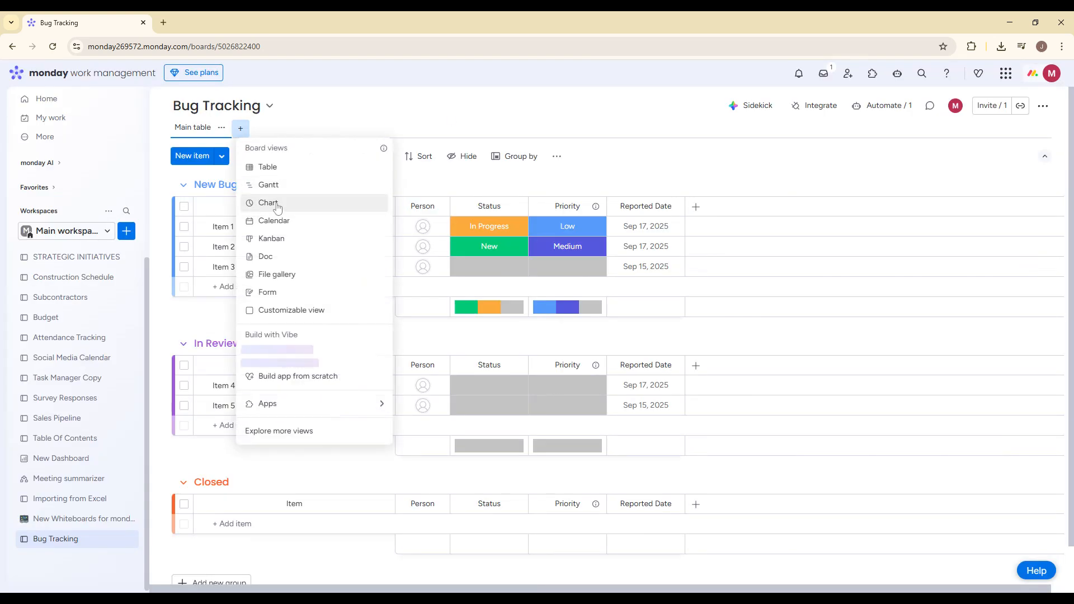
left_click(275, 238)
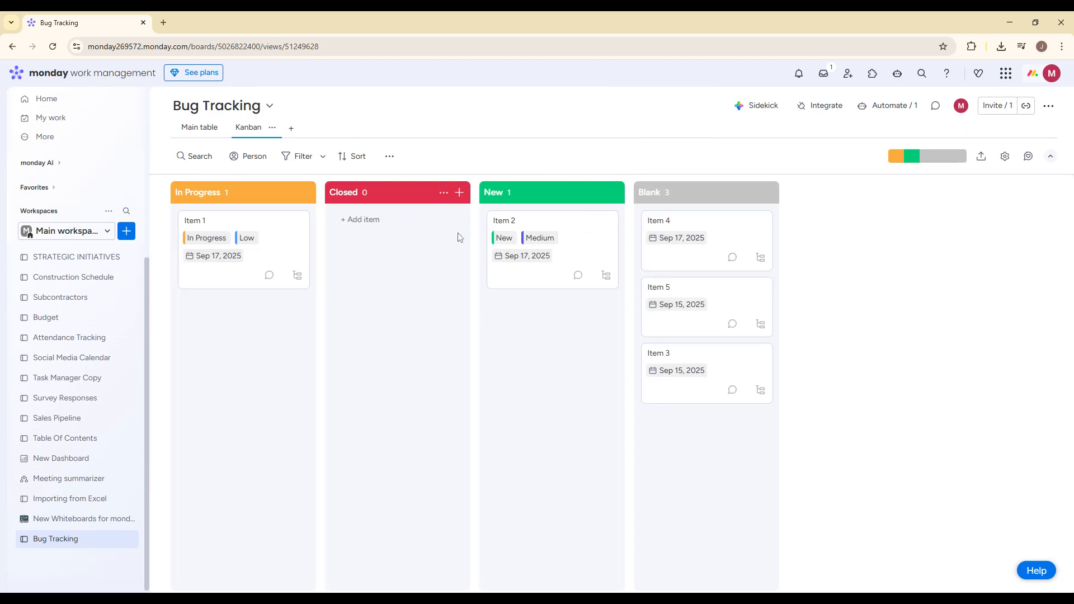
Step: Move the Item 2 card to the Closed column and back to New, and return to the main table
left_click_drag(504, 274, 369, 263)
left_click_drag(283, 266, 246, 258)
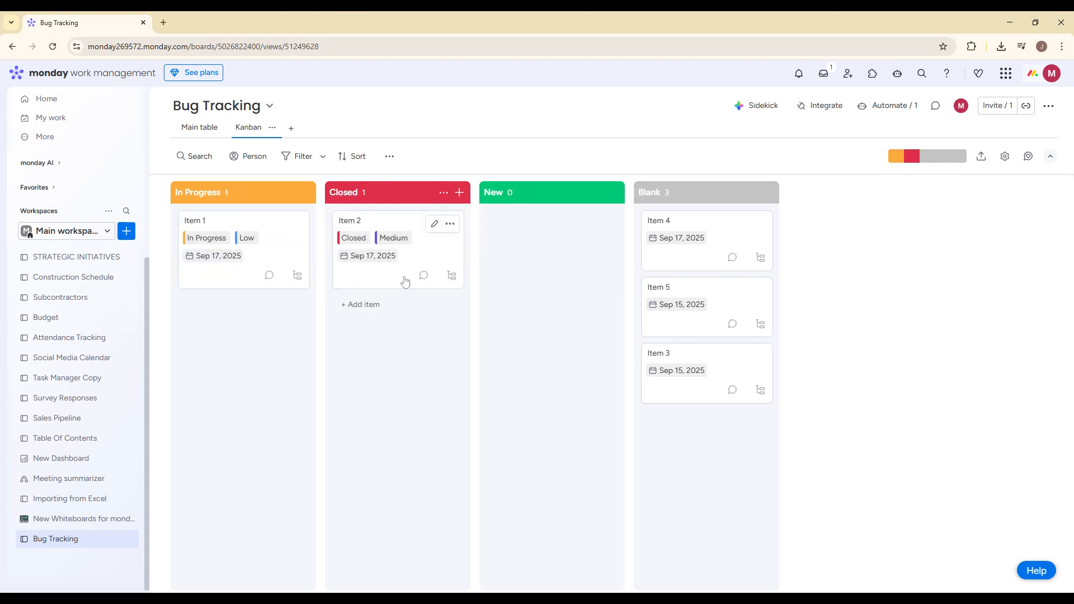
left_click_drag(405, 282, 554, 257)
left_click(197, 129)
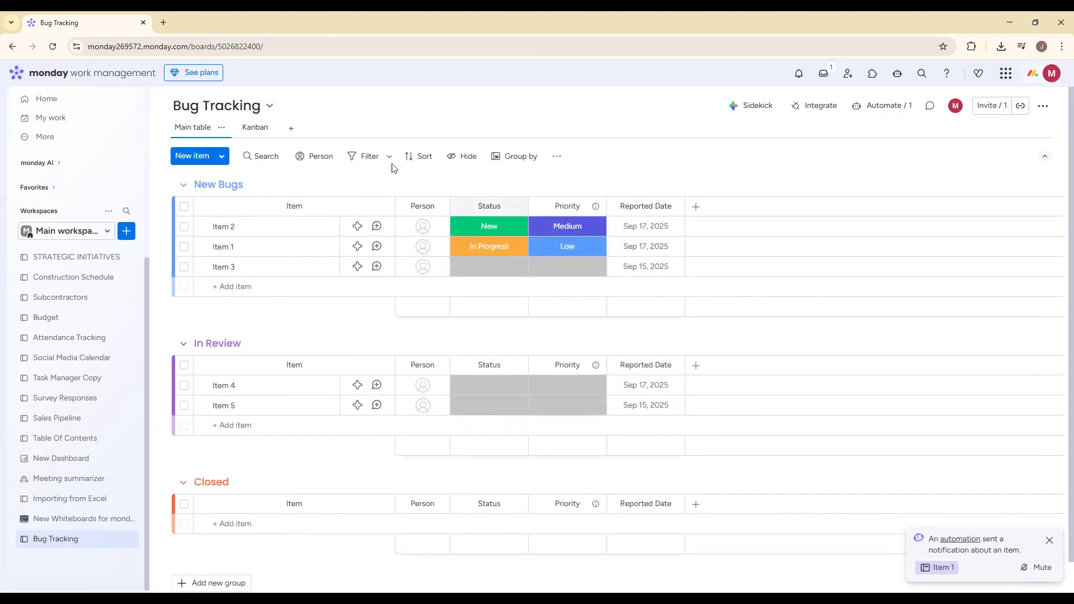